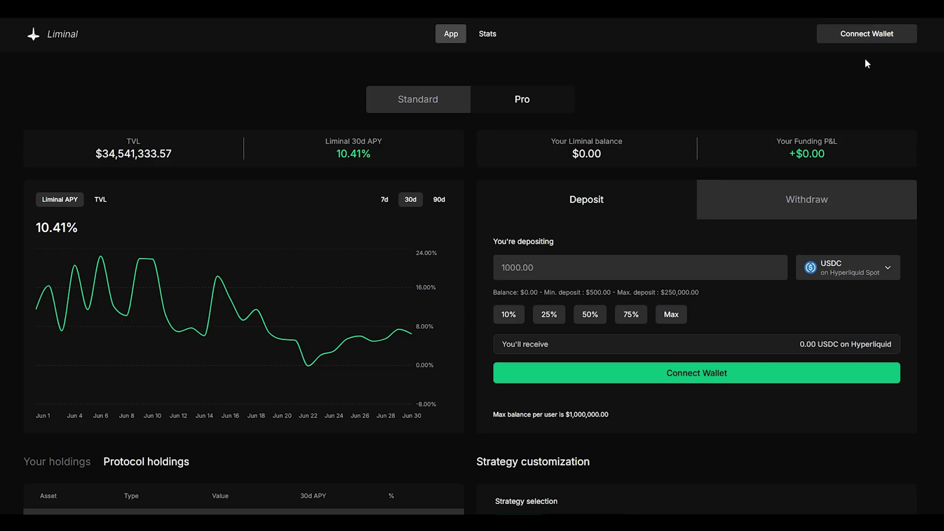
- Connect a wallet from the All Wallets list so the $998.65 balance appears
left_click(874, 39)
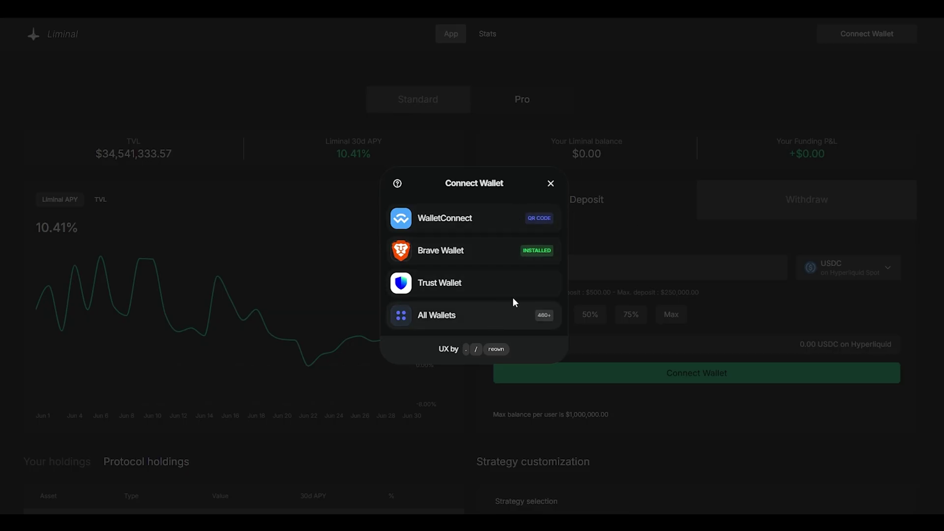
left_click(496, 318)
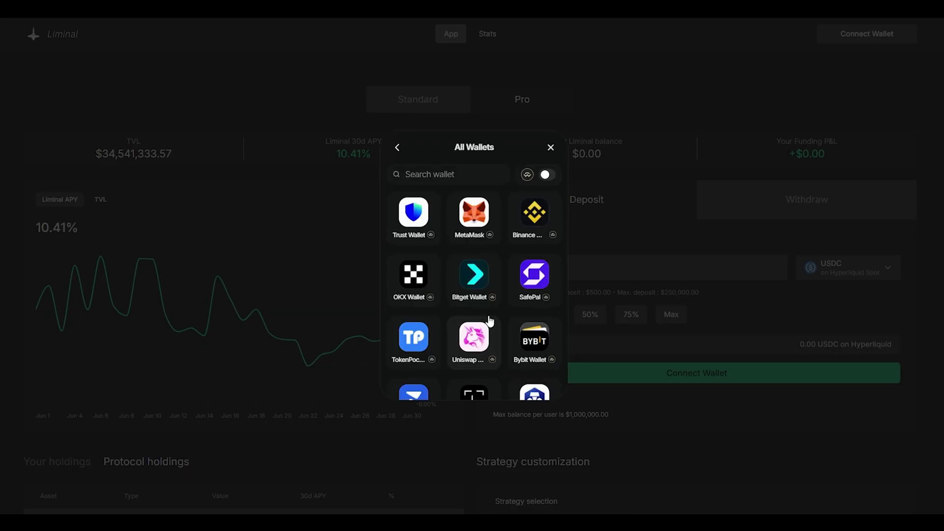
scroll(492, 298, "down", 6)
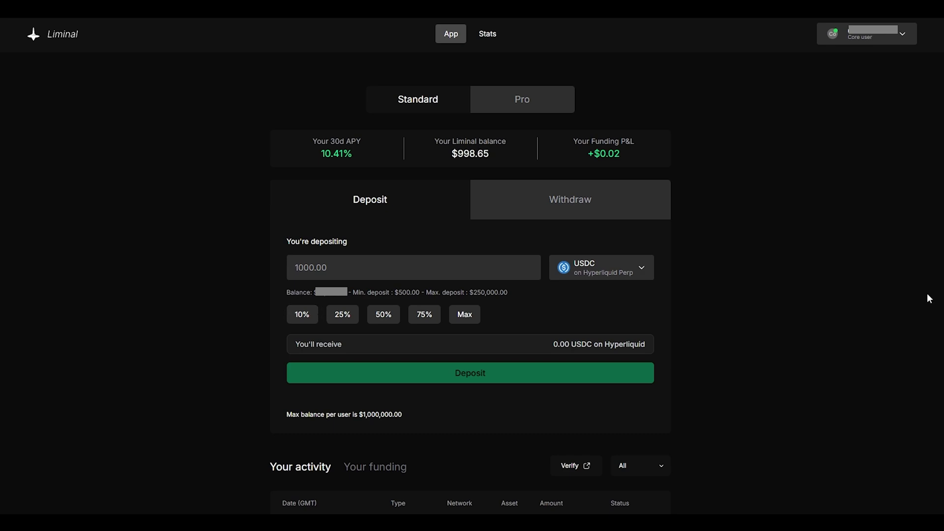
- Switch the USDC deposit source to the Hyperliquid Spot network
left_click(563, 266)
left_click(563, 266)
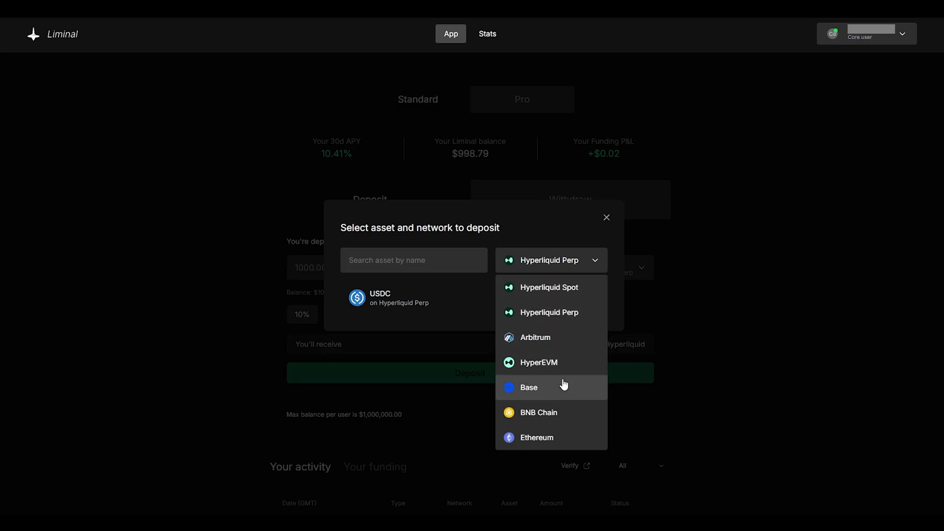
left_click(550, 287)
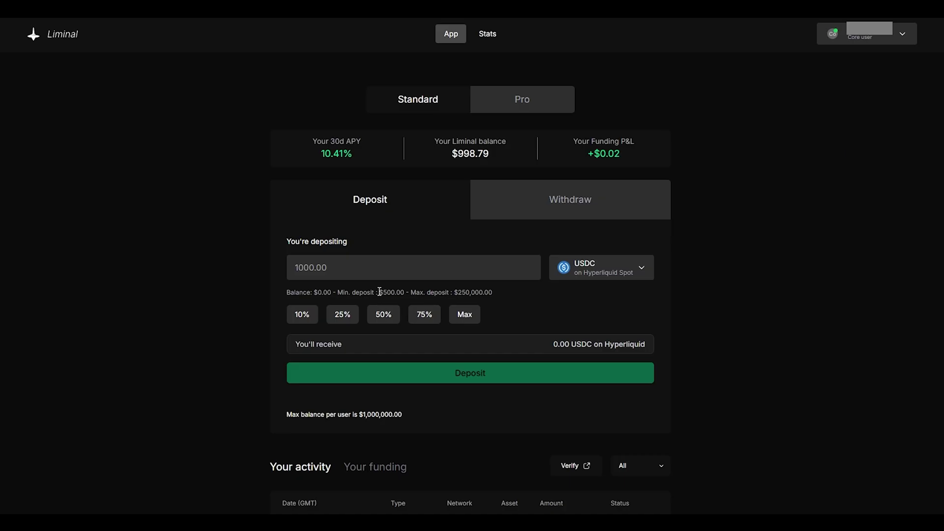
- Check the $500.00 minimum and $250,000.00 maximum limits, then submit the USDC deposit
left_click_drag(379, 292, 406, 293)
left_click_drag(454, 292, 523, 311)
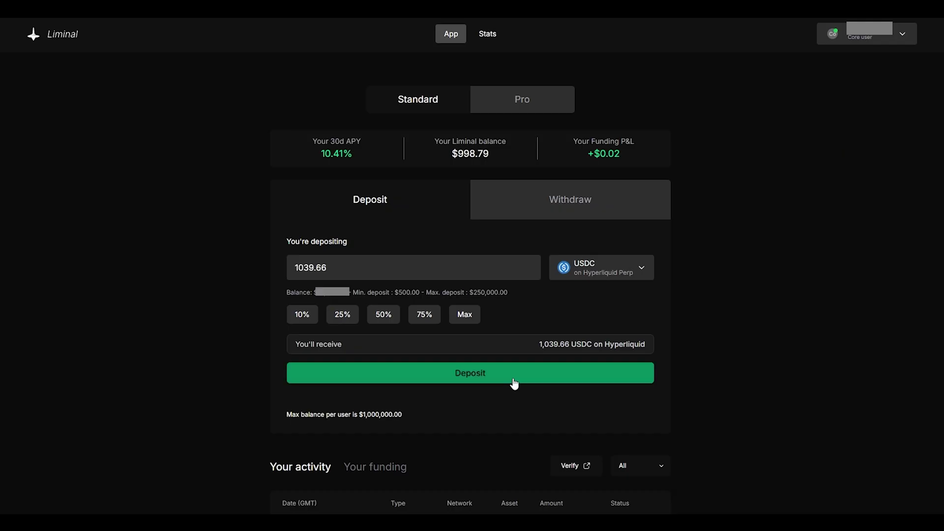
left_click(514, 381)
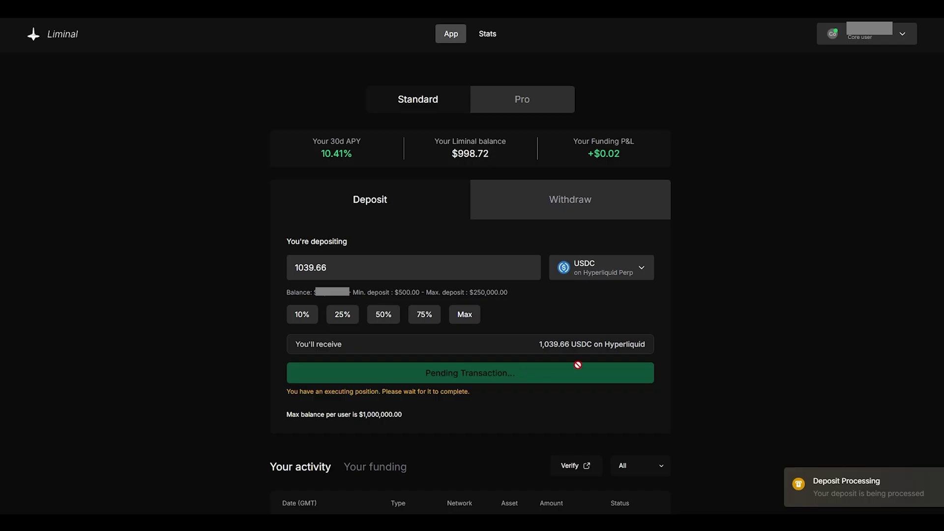
- Confirm the $1,000.00 deposit shows Success in Your activity, then bring up the Withdraw form
scroll(609, 215, "down", 6)
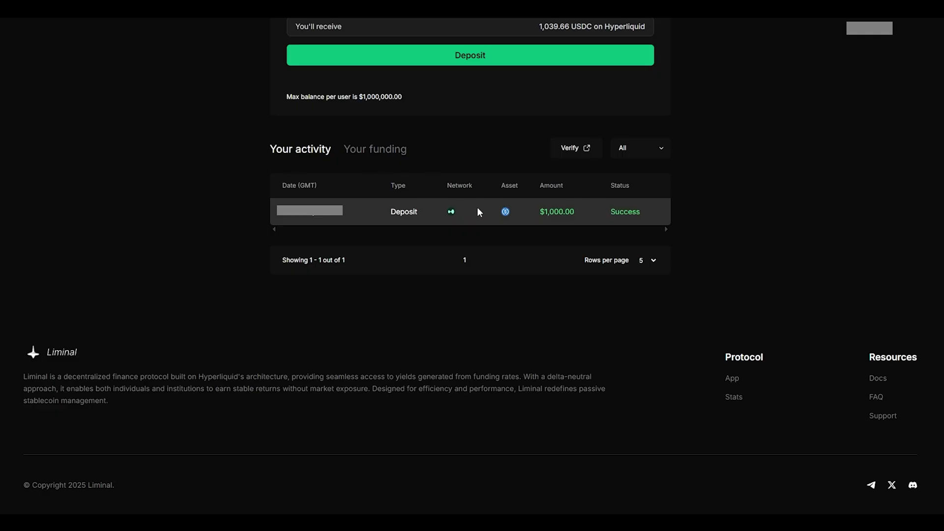
scroll(605, 210, "up", 6)
left_click(610, 209)
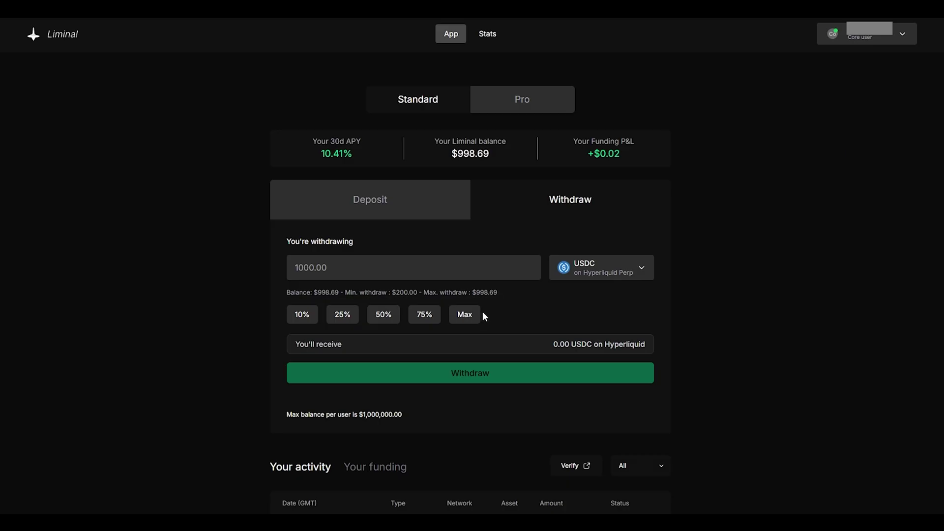
- Use Max to fill the withdrawal amount with 998.77 USDC and review the withdrawal limits
left_click(467, 318)
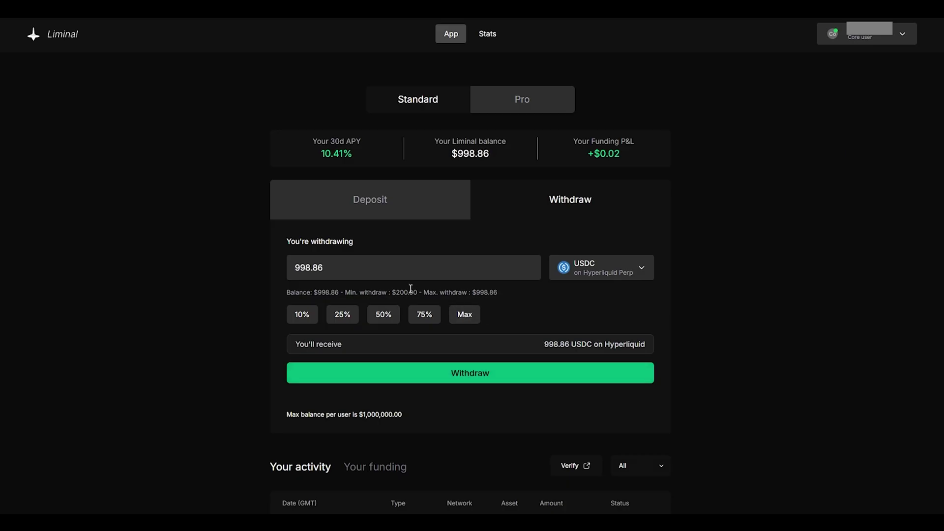
left_click_drag(391, 291, 418, 294)
left_click_drag(313, 142, 370, 156)
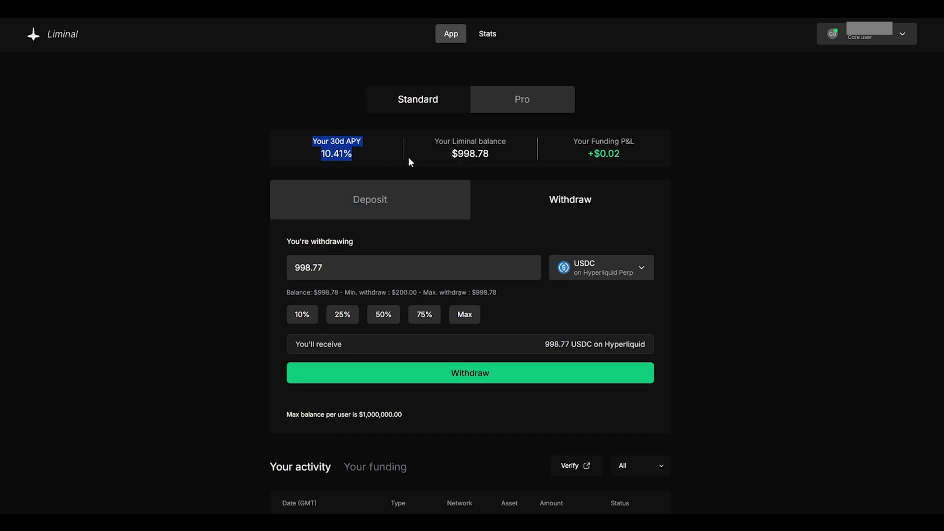
left_click_drag(409, 158, 499, 165)
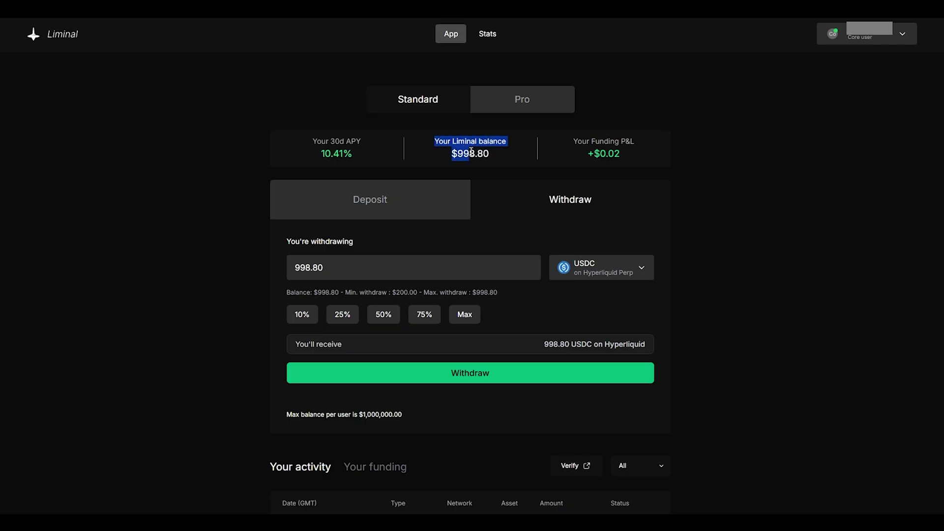
left_click(506, 154)
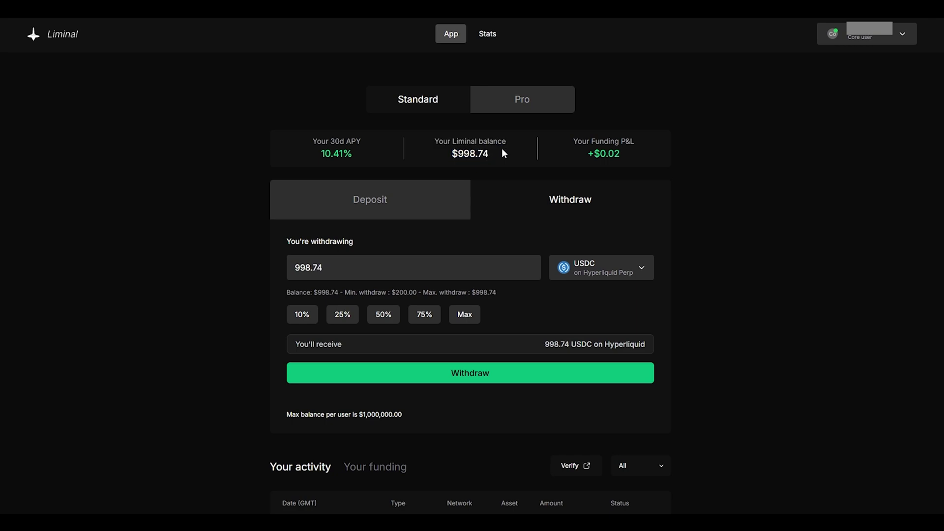
left_click_drag(573, 138, 633, 170)
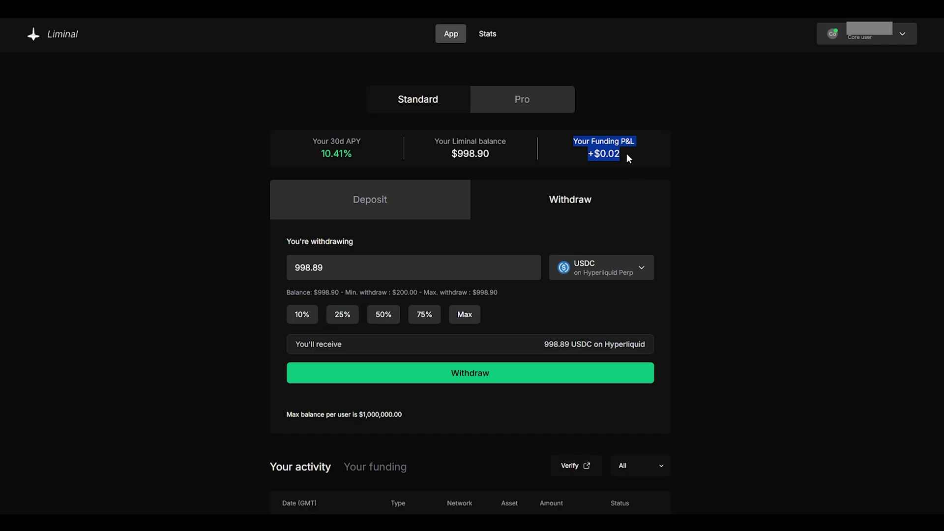
left_click(528, 101)
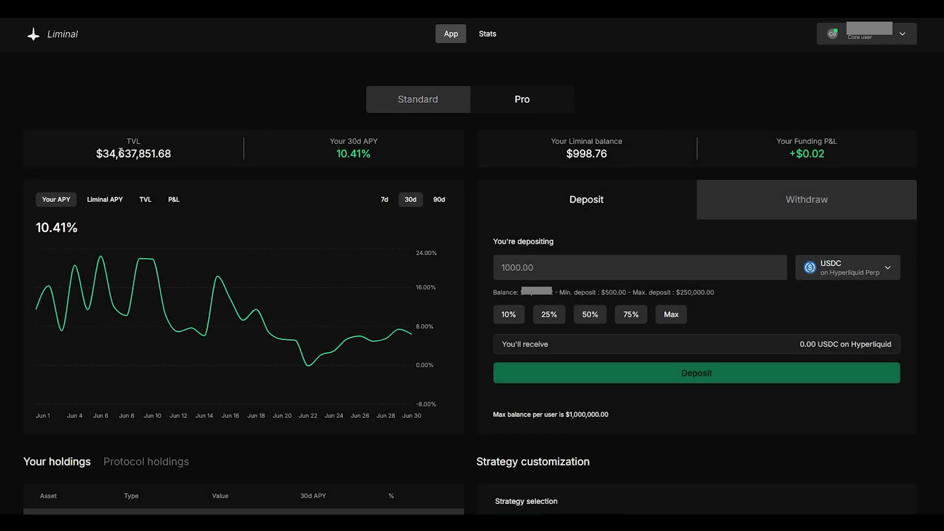
- Review the Pro dashboard's TVL, 30-day APY, Liminal balance and funding P&L figures
mouse_move(114, 147)
left_mouse_down()
mouse_move(178, 137)
mouse_move(188, 153)
left_mouse_up()
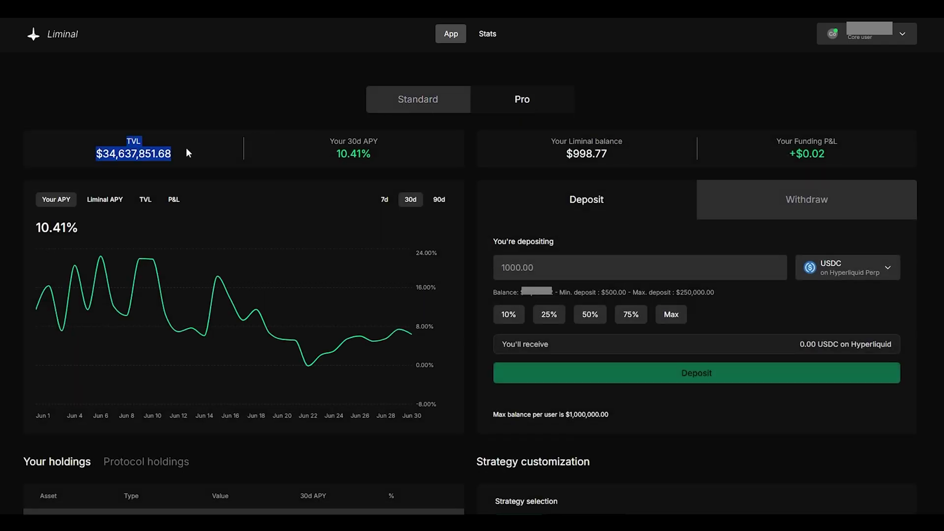
left_click(213, 130)
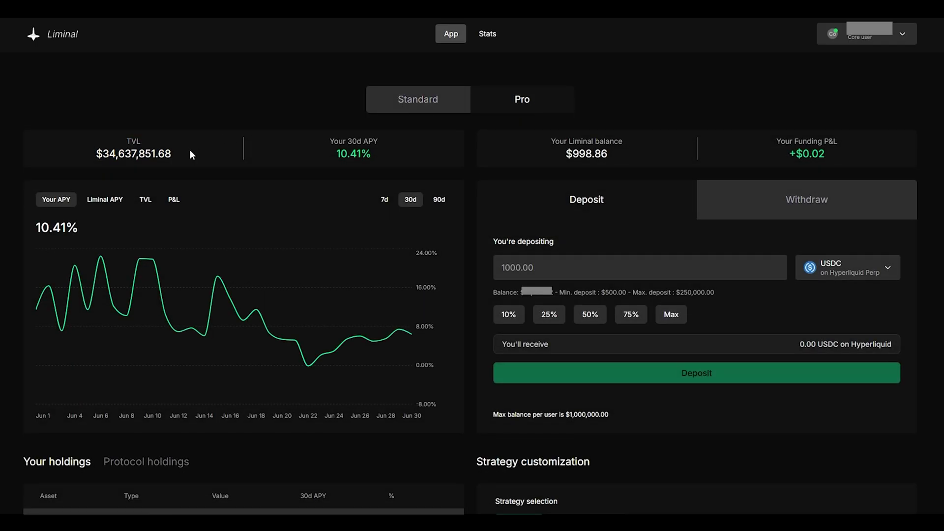
left_click_drag(324, 143, 378, 155)
left_click(378, 155)
left_click_drag(551, 140, 613, 155)
left_click_drag(776, 138, 879, 158)
left_click(868, 158)
scroll(866, 158, "down", 2)
- Set the chart to 90d and cycle through the Liminal APY, TVL and P&L views
left_click(439, 95)
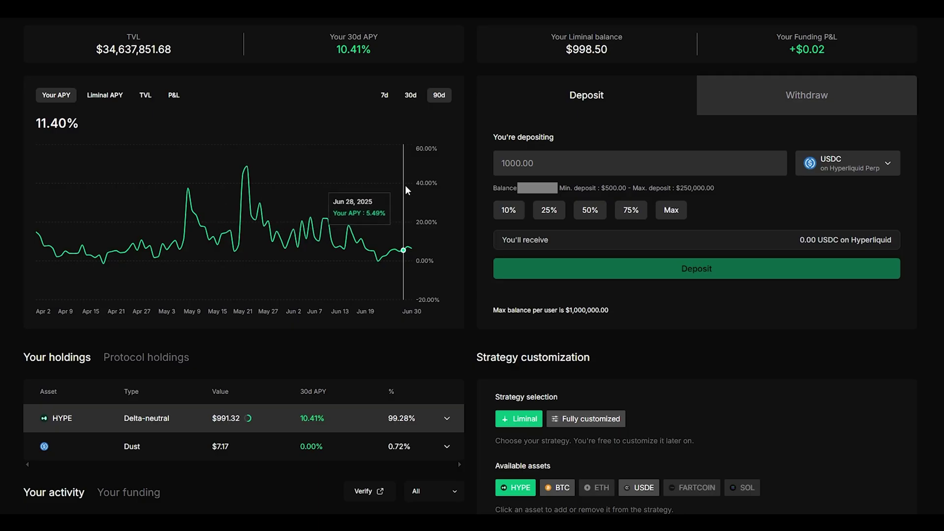
left_click(105, 98)
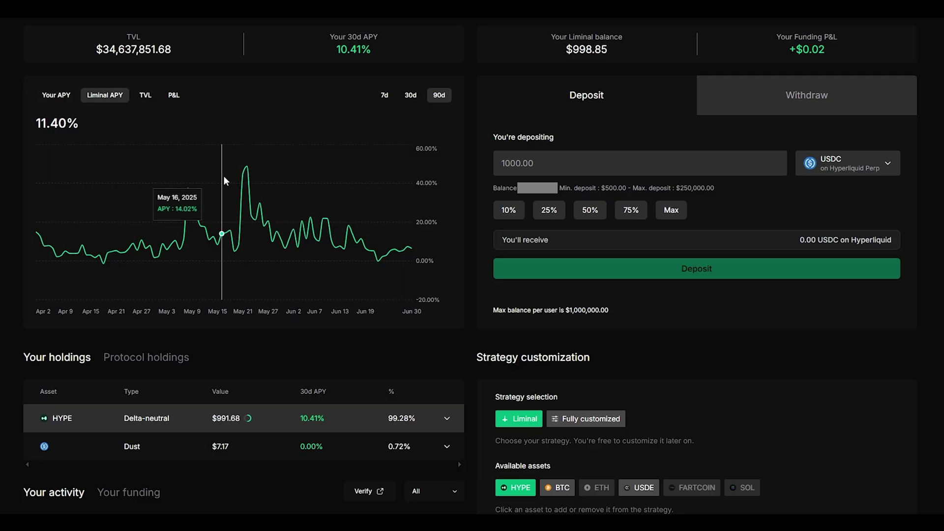
left_click(145, 95)
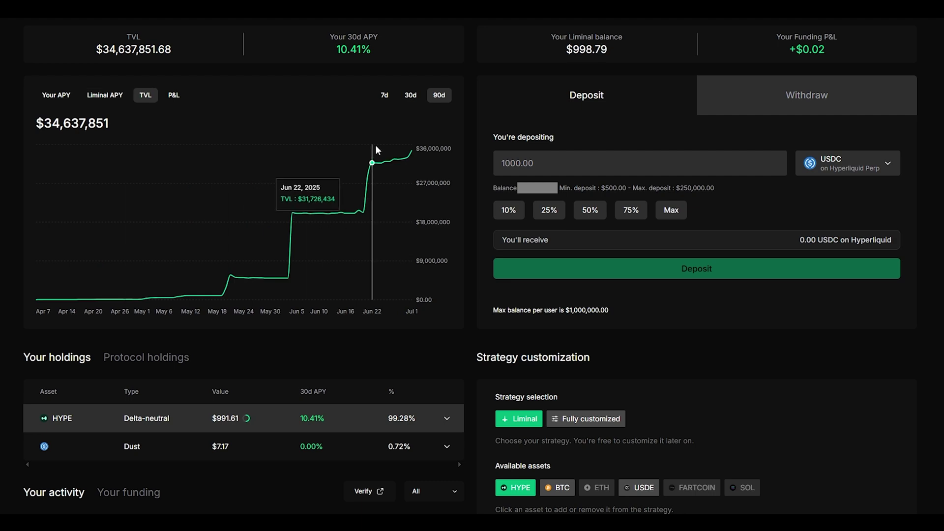
left_click(174, 95)
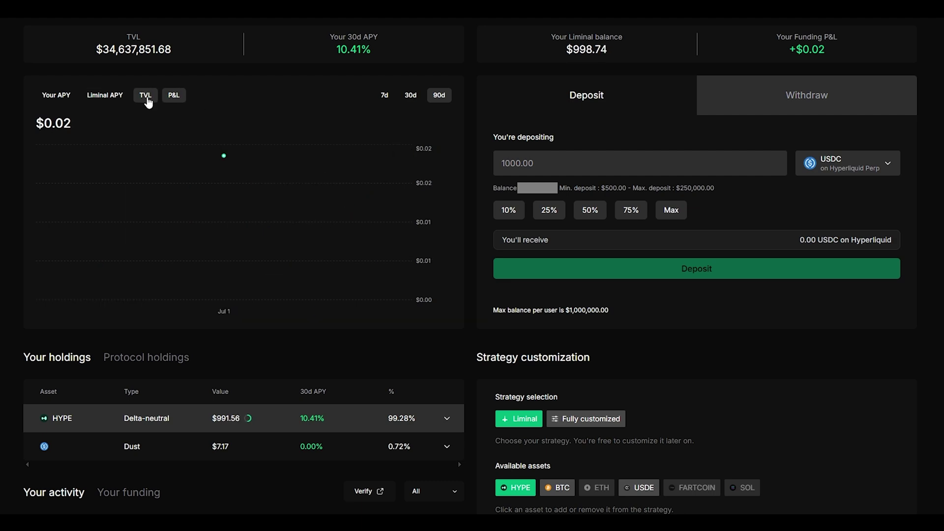
scroll(655, 96, "down", 6)
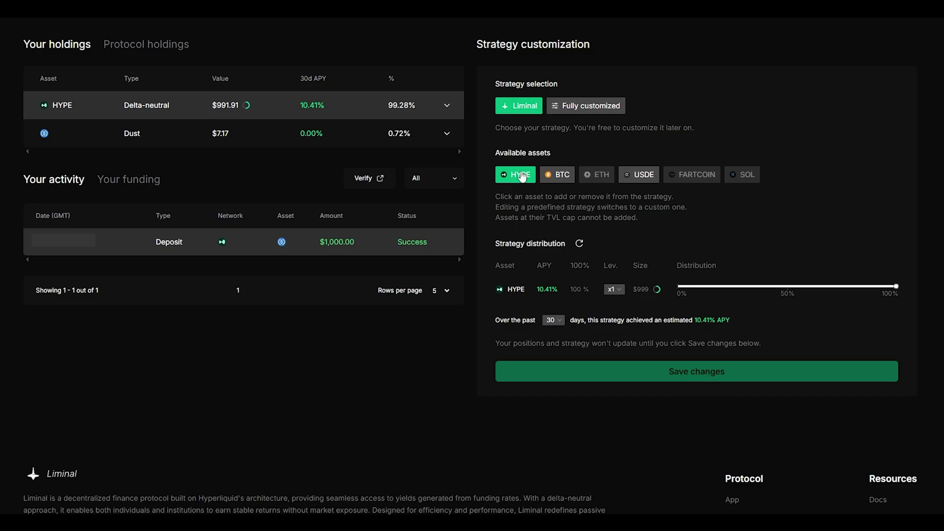
- Add BTC and USDE to the custom strategy, adjust HYPE's share, then remove USDE
left_click(557, 182)
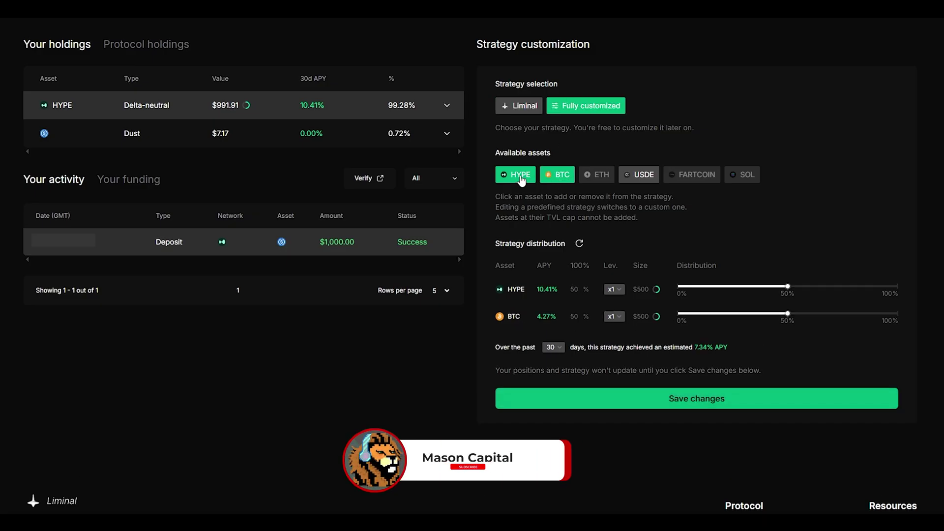
left_click(645, 178)
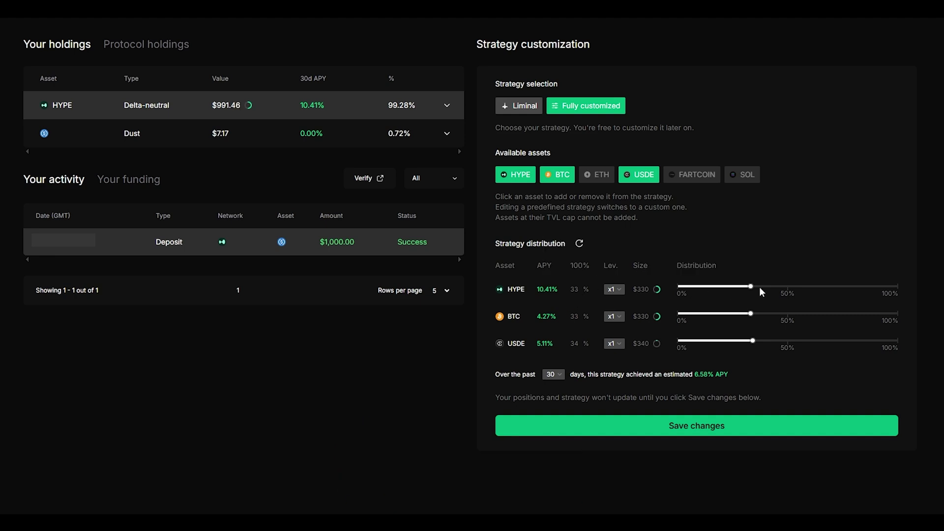
mouse_move(752, 290)
left_mouse_down()
mouse_move(839, 289)
mouse_move(760, 289)
left_mouse_up()
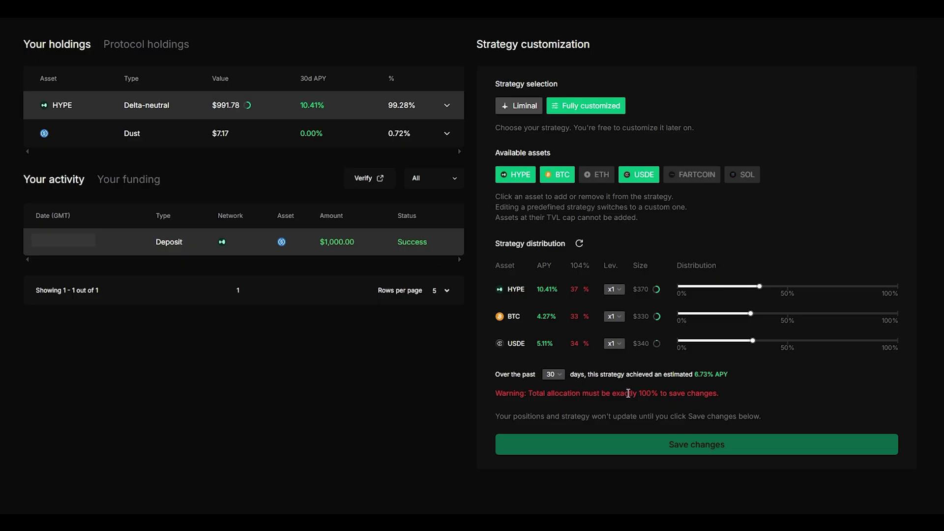
mouse_move(657, 339)
left_click_drag(707, 370, 710, 368)
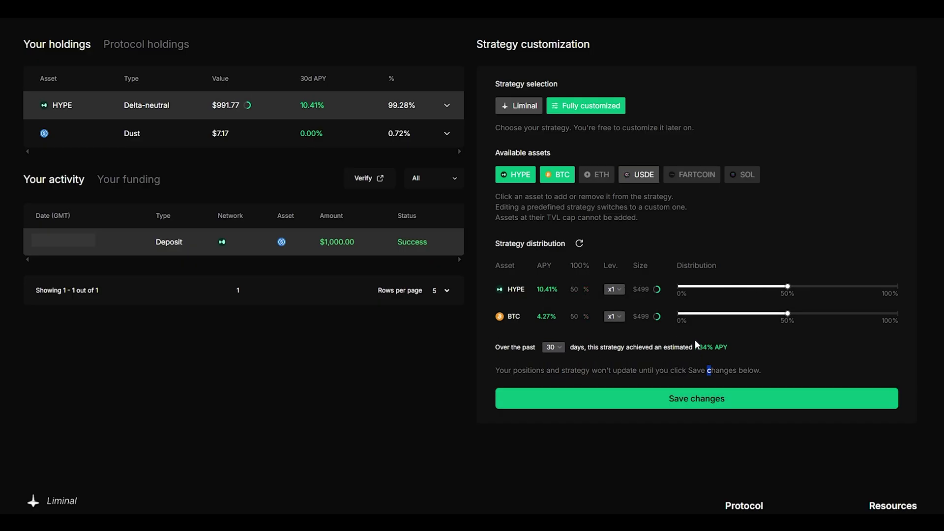
left_click(701, 348)
- Compare the HYPE and BTC APYs and set the lookback period to the past 7 days
left_click_drag(559, 289, 541, 289)
left_click(542, 290)
left_click_drag(560, 316, 540, 320)
left_click(558, 350)
left_click(556, 359)
mouse_move(601, 179)
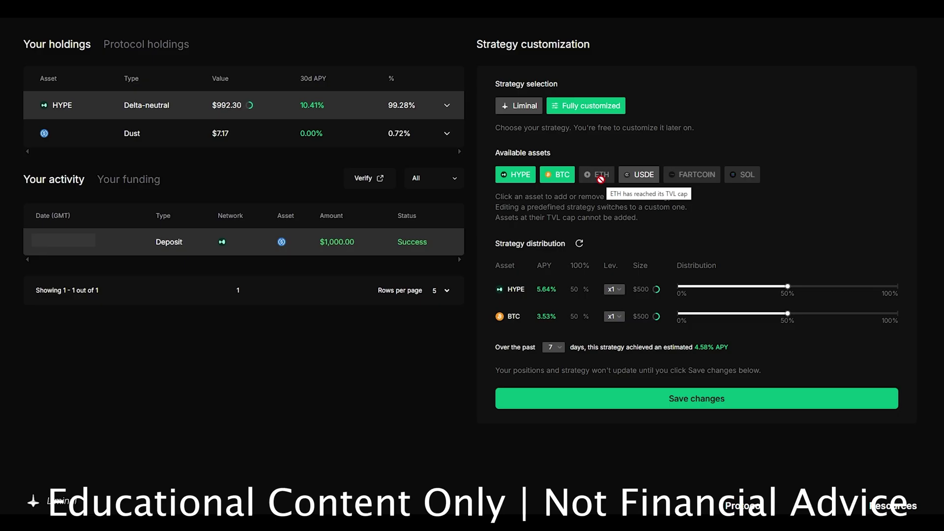
- Re-add USDE, switch to the Liminal preset, and expand HYPE to see its +12.69 spot leg
left_click(643, 180)
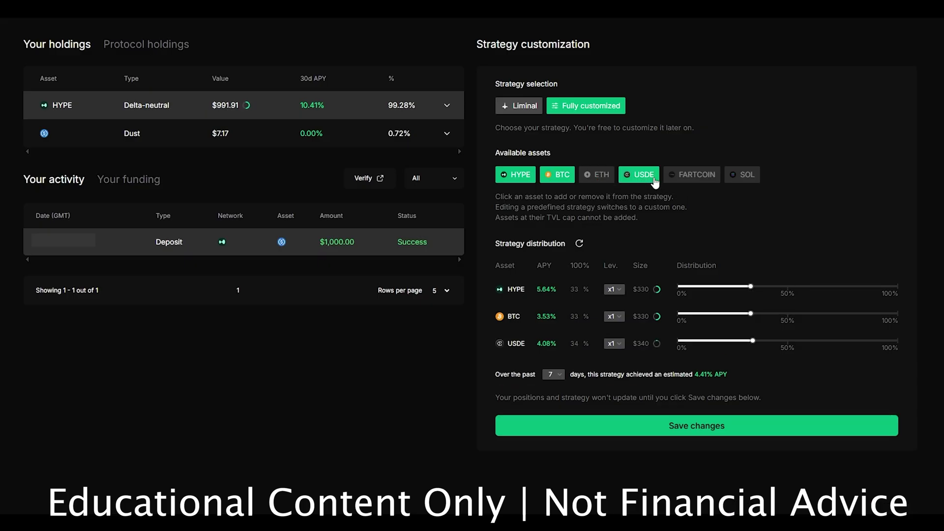
left_click(519, 105)
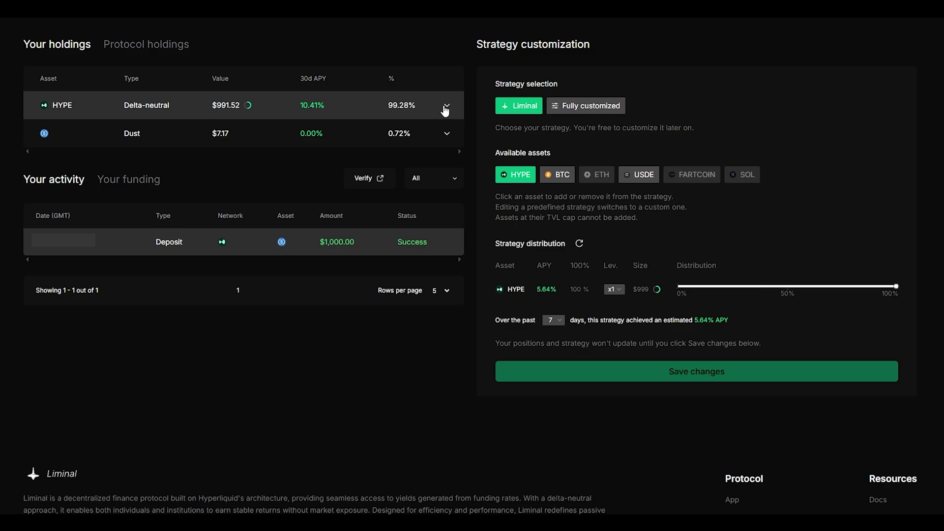
left_click(447, 107)
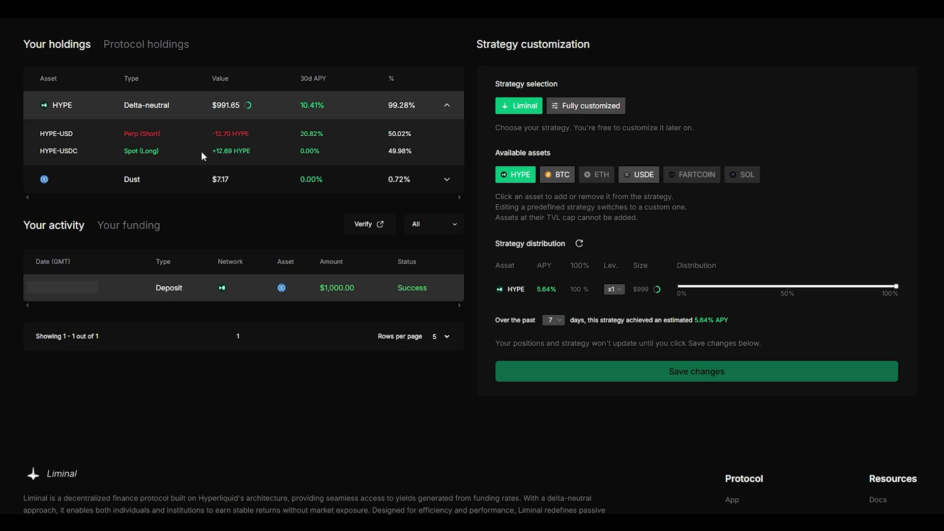
left_click_drag(202, 157, 261, 157)
- Note the 20.82% perp APY, expand Dust into its USDC parts, and view Your funding history
left_click_drag(301, 134, 334, 135)
left_click(334, 136)
left_click(63, 184)
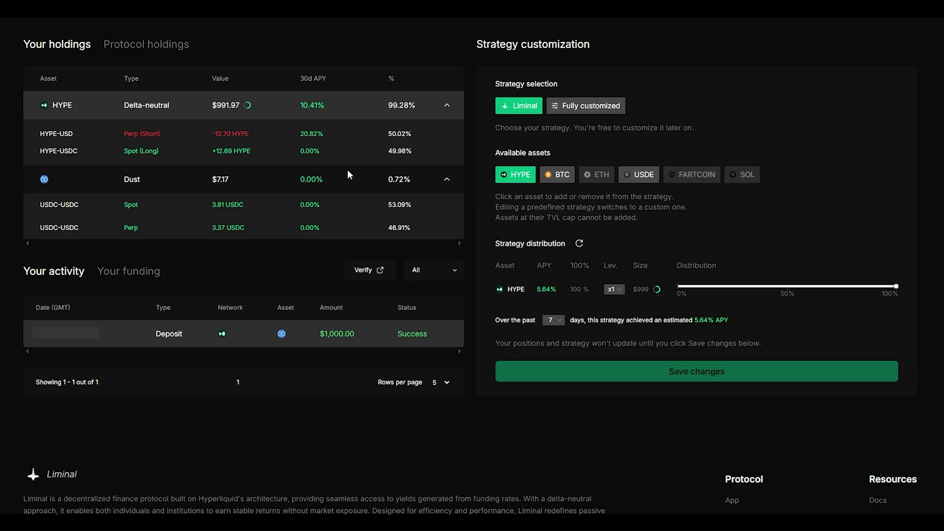
scroll(176, 153, "down", 3)
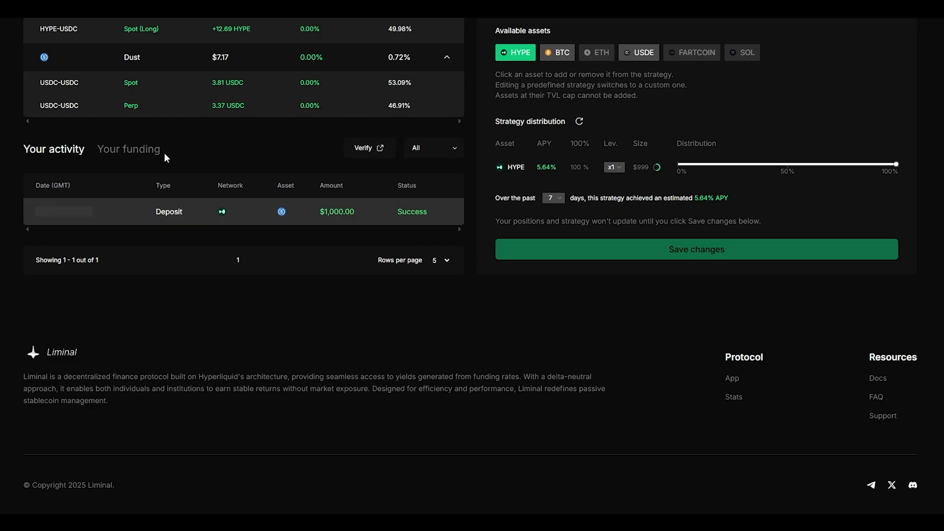
left_click(152, 156)
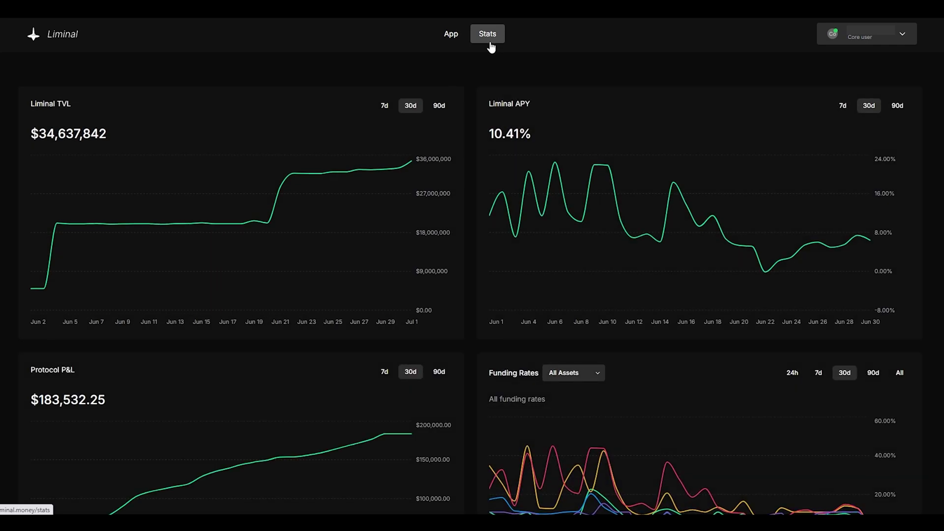
- Set the Liminal TVL chart to 90d and scroll through the Protocol P&L and funding-rate charts
scroll(487, 118, "down", 3)
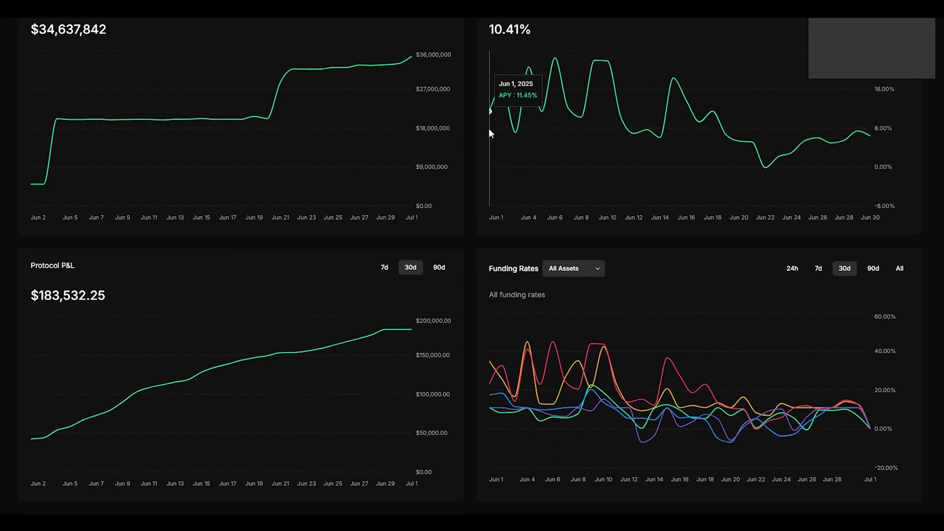
scroll(489, 129, "up", 3)
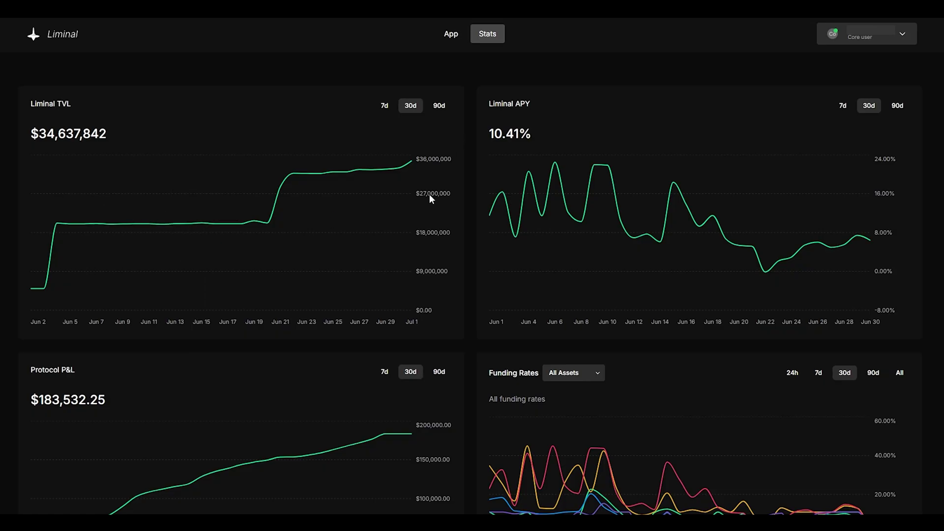
left_click(450, 104)
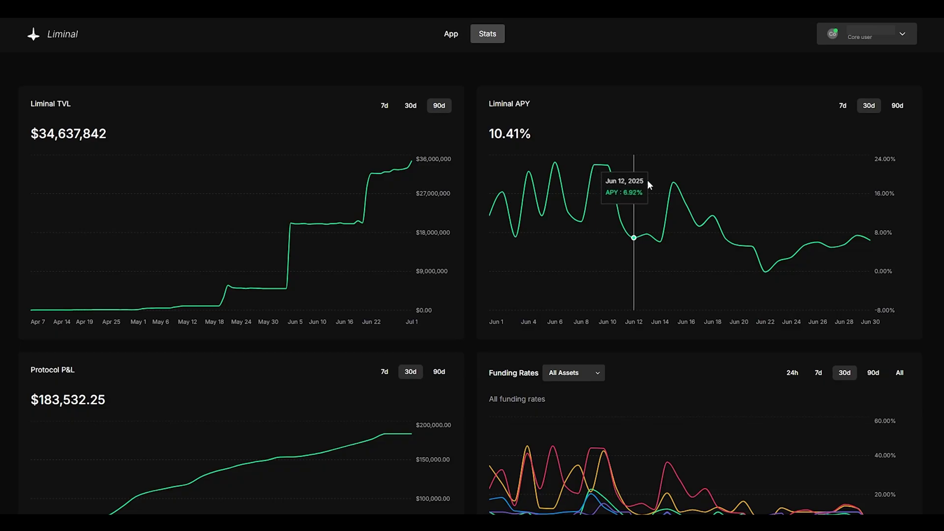
scroll(887, 150, "down", 5)
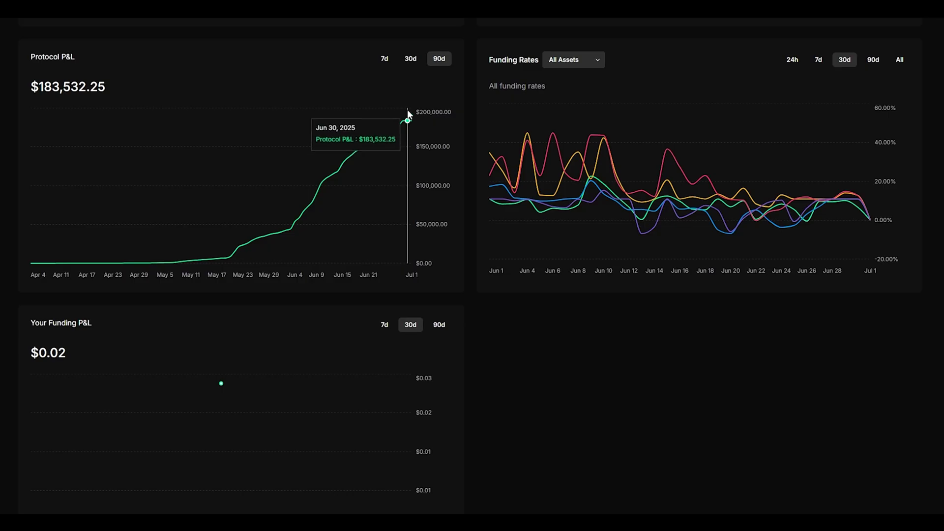
scroll(429, 146, "up", 5)
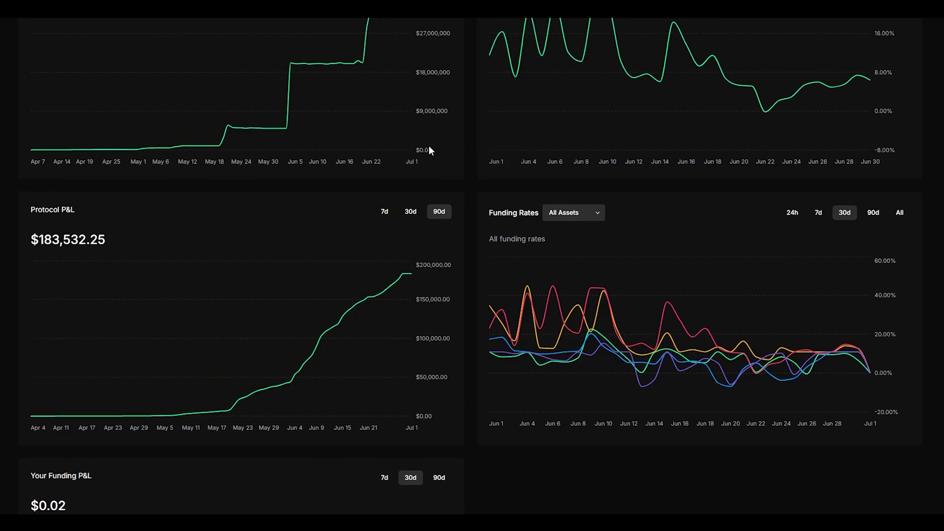
scroll(420, 173, "down", 4)
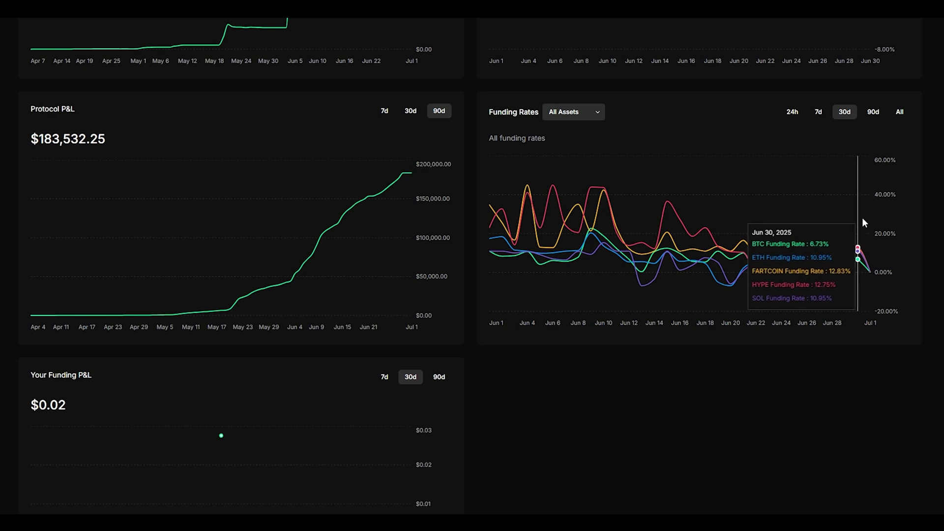
scroll(607, 271, "down", 3)
scroll(305, 316, "up", 1)
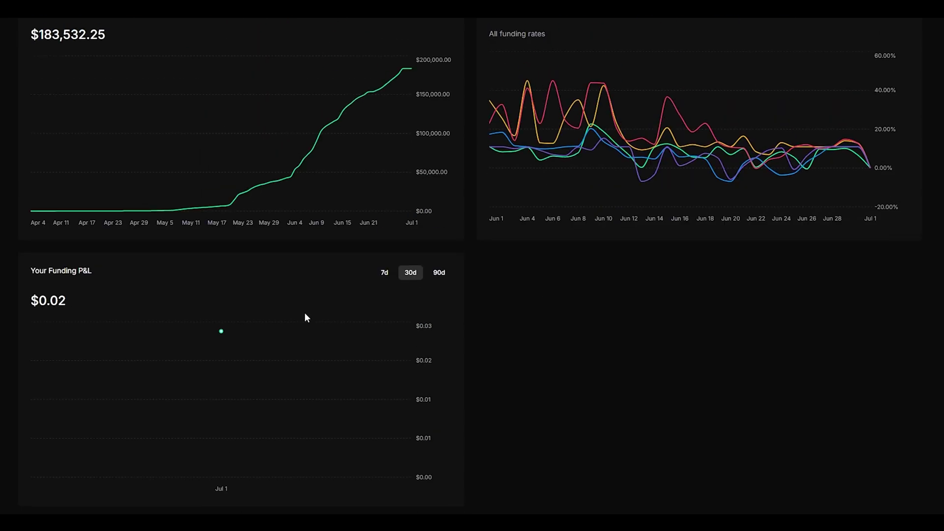
scroll(290, 322, "down", 1)
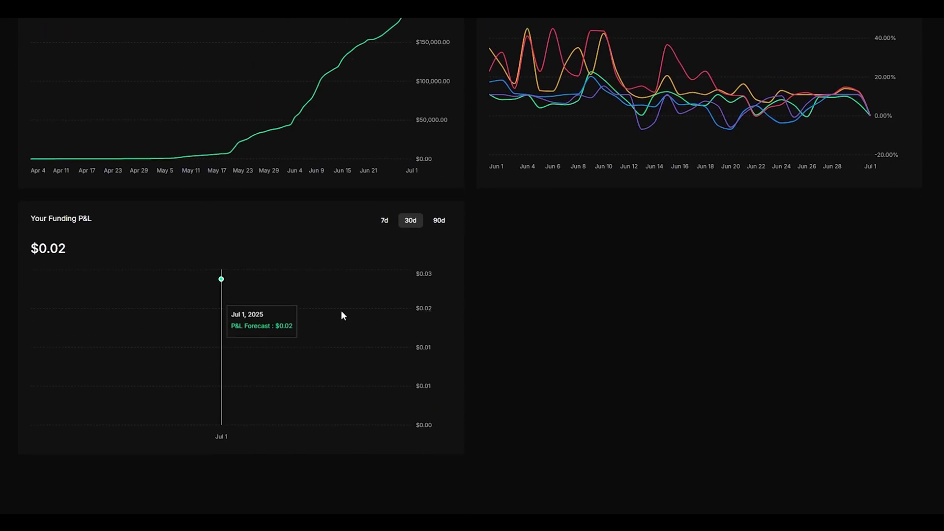
scroll(583, 316, "up", 8)
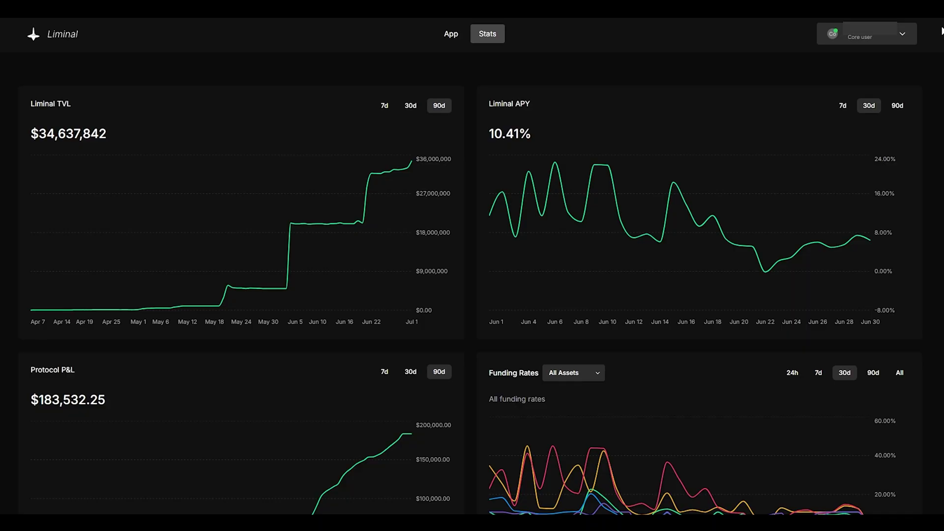
- Check the invite codes under Invite friends, then follow the account menu's Support link to Discord
left_click(908, 40)
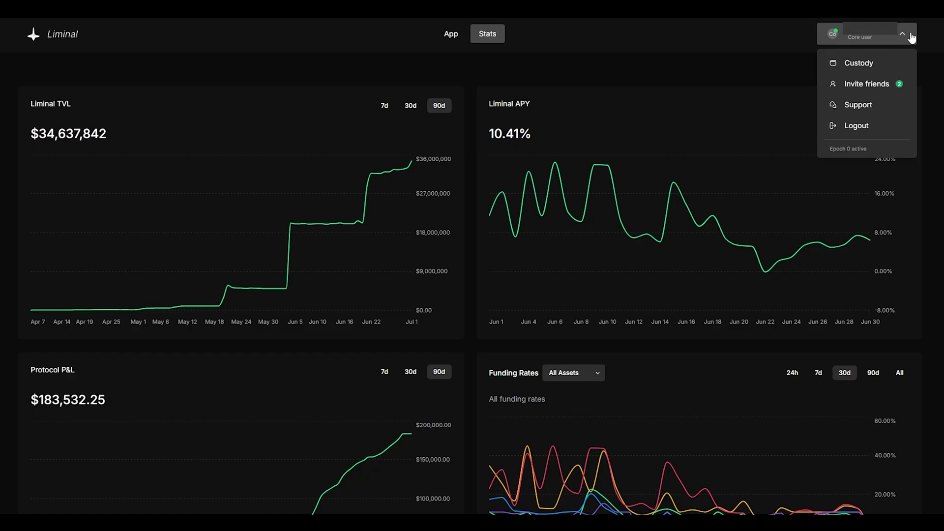
left_click(867, 84)
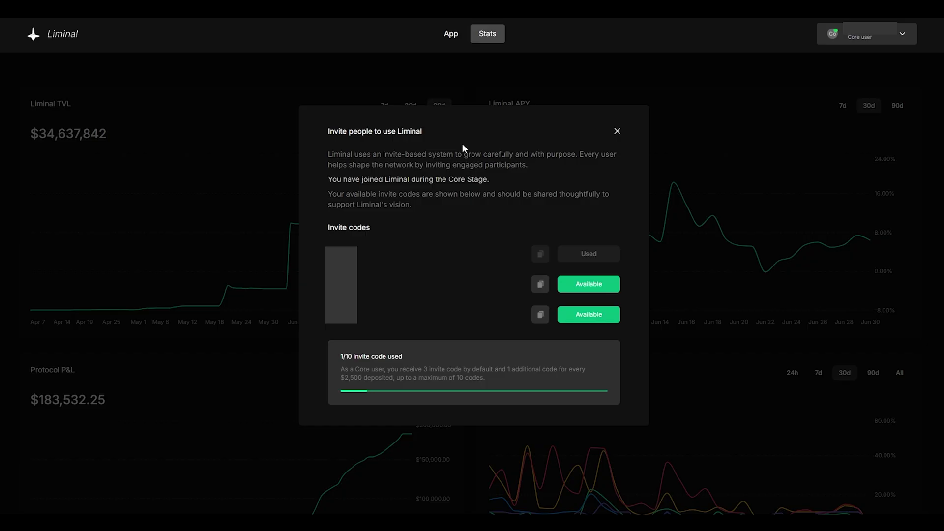
left_click(902, 33)
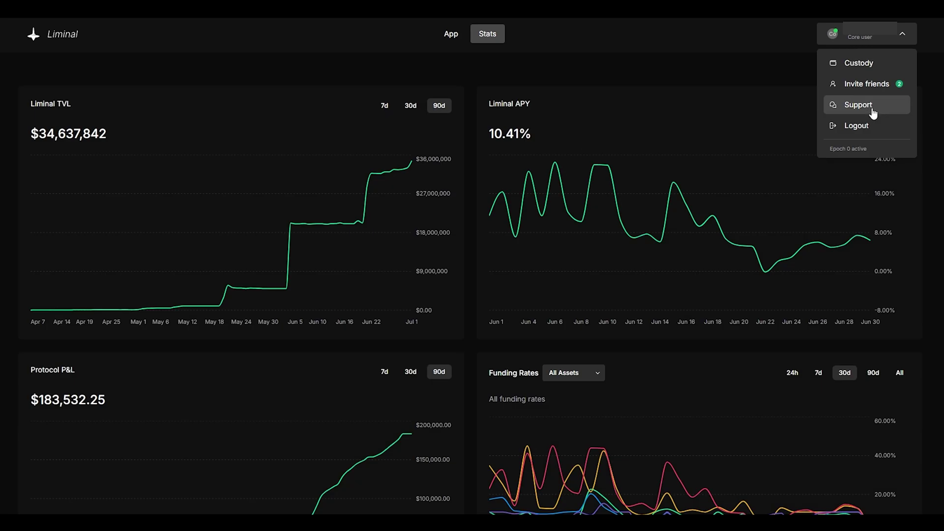
left_click(873, 110)
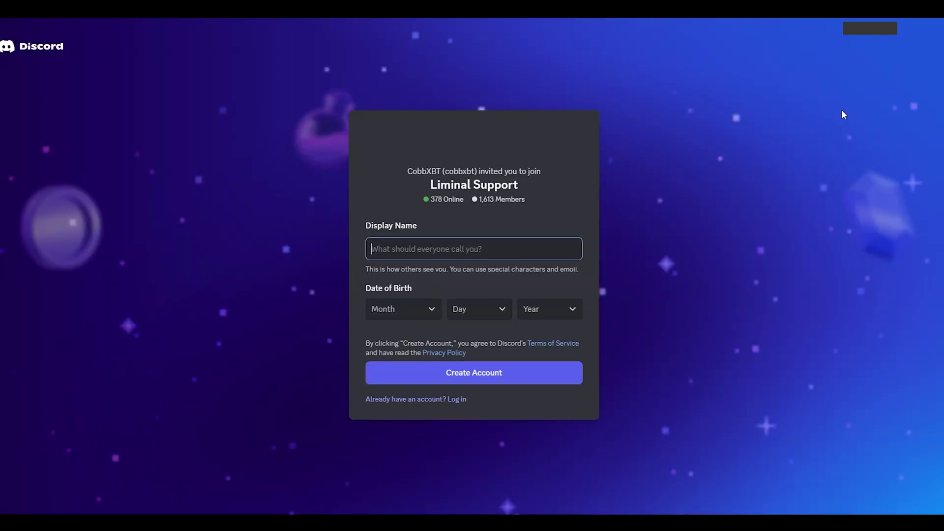